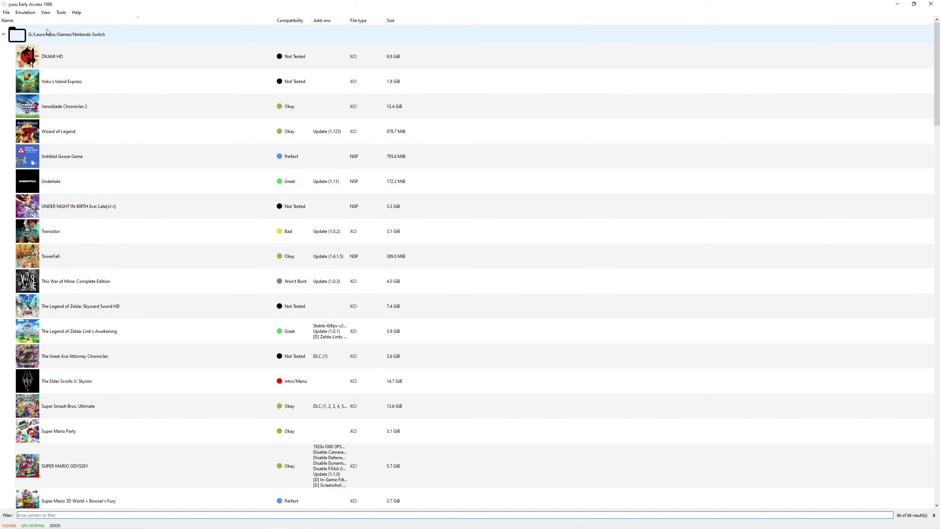
Step: Review yuzu's advanced graphics settings, then close yuzu and bring LaunchBox back up
{"action": "left_click", "coordinate": [25, 12]}
{"action": "left_click", "coordinate": [36, 56]}
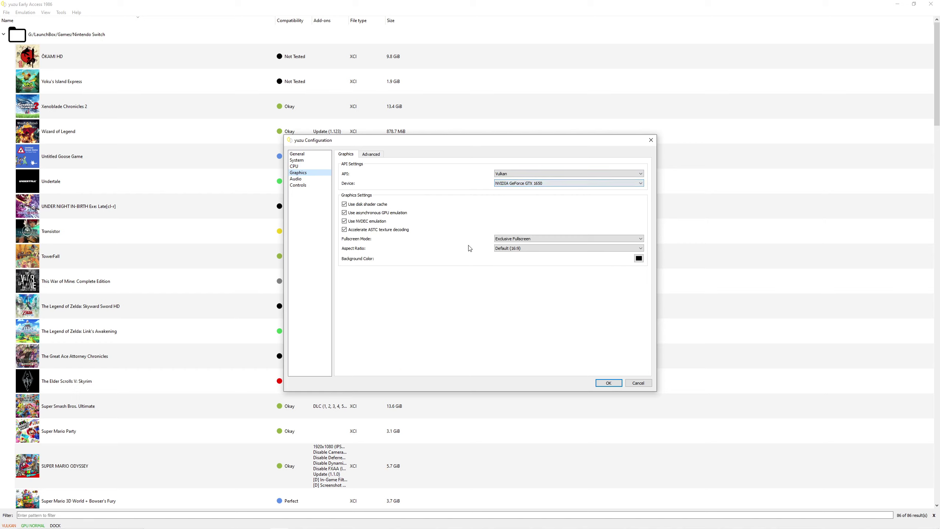
{"action": "left_click", "coordinate": [373, 155]}
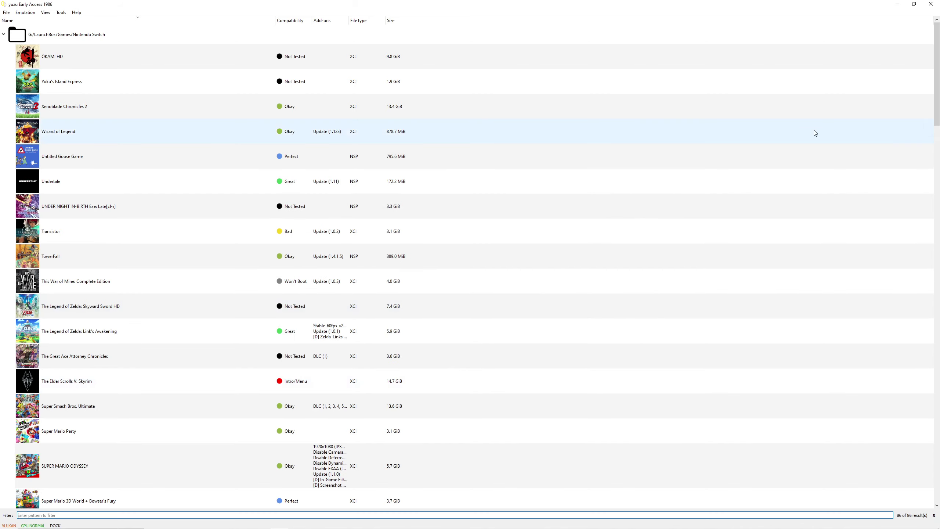
{"action": "left_click", "coordinate": [935, 4]}
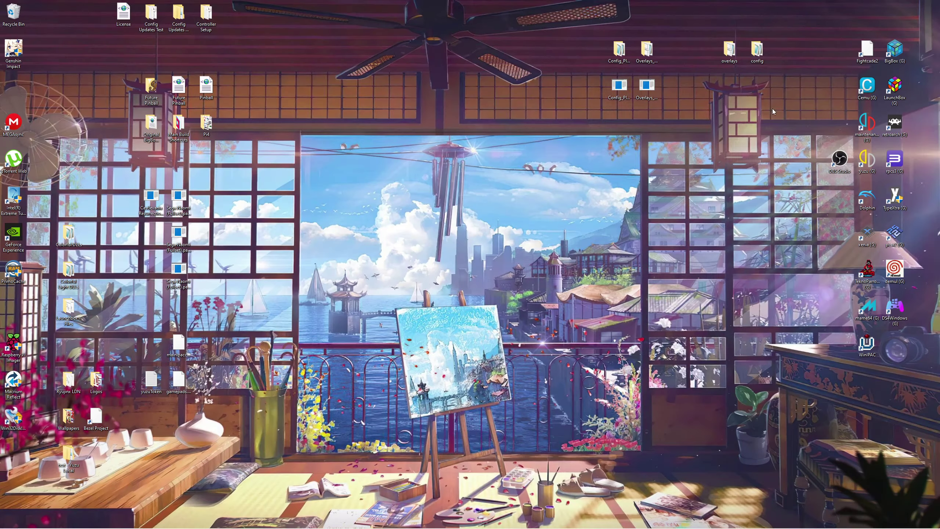
{"action": "left_click", "coordinate": [243, 522]}
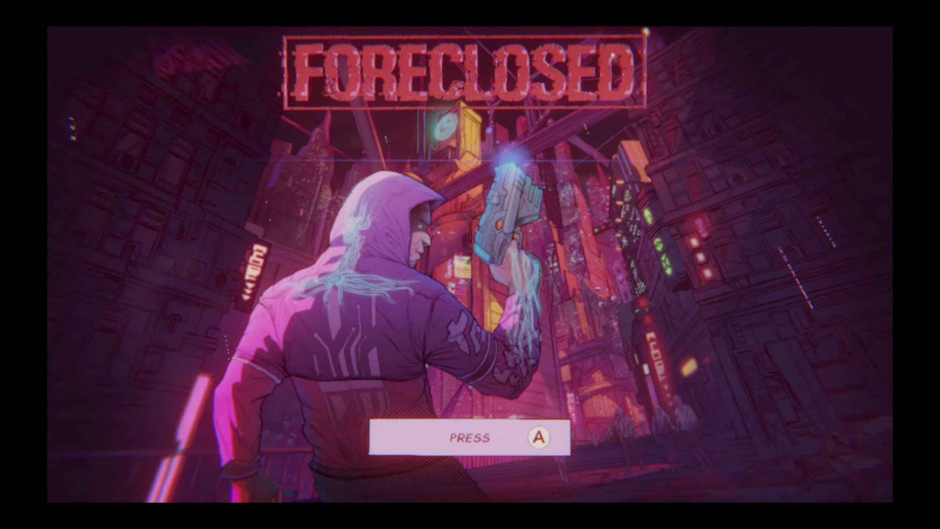
Step: Dismiss the Foreclosed title prompt and choose NEW GAME from the main menu
{"action": "key", "text": "Return"}
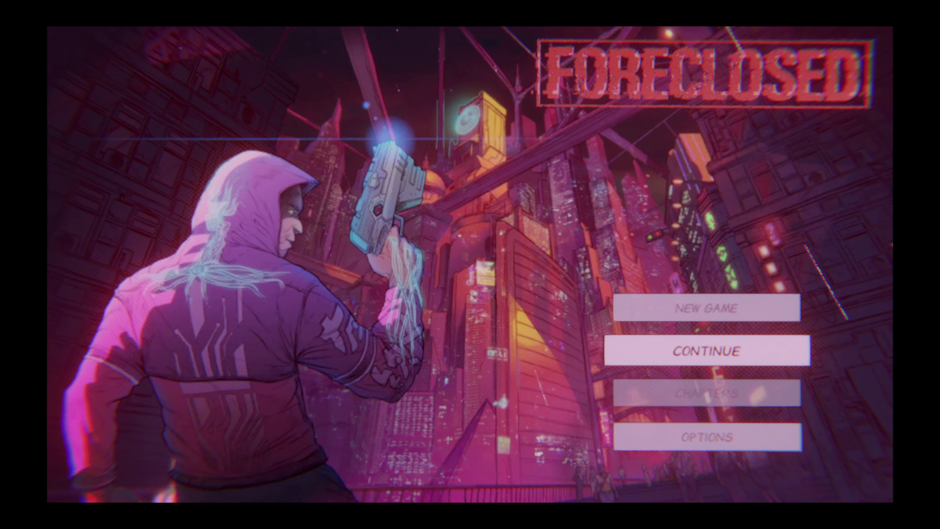
{"action": "key", "text": "Up"}
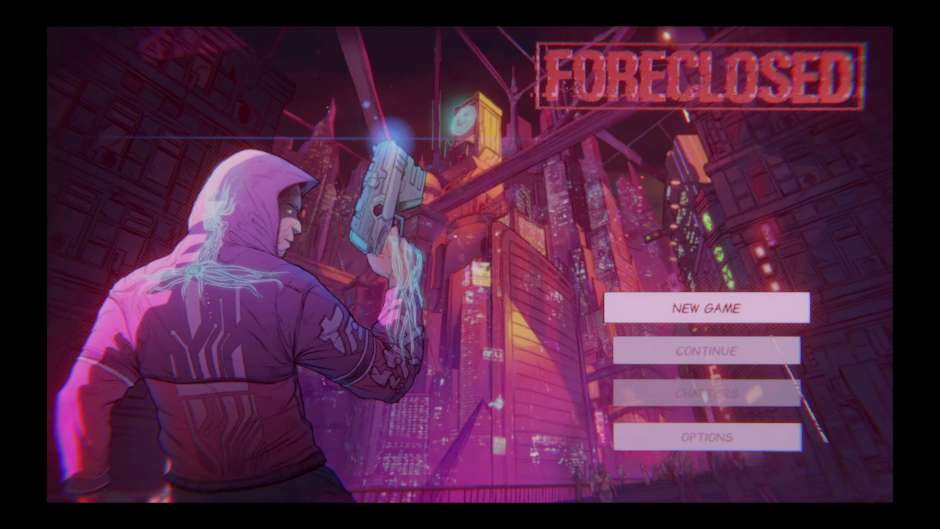
{"action": "key", "text": "Return"}
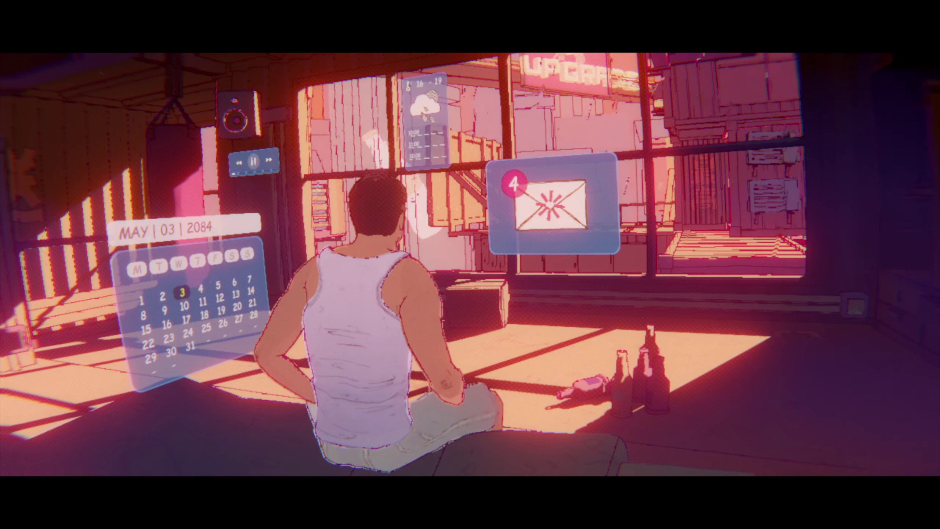
Step: Read the 'Pleasure Dolls Winner', 'See You At The Asimov?' and 'Foreclosure Notice' emails
{"action": "key", "text": "Down"}
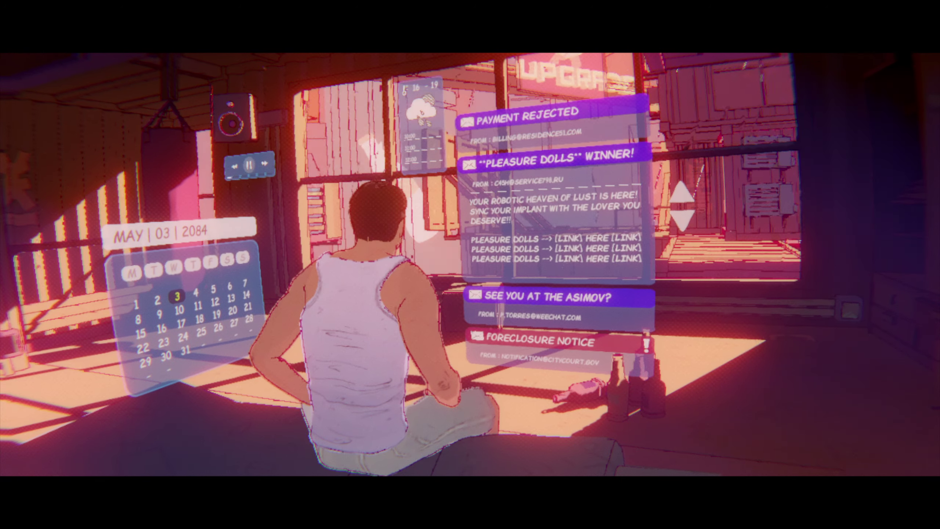
{"action": "key", "text": "Down"}
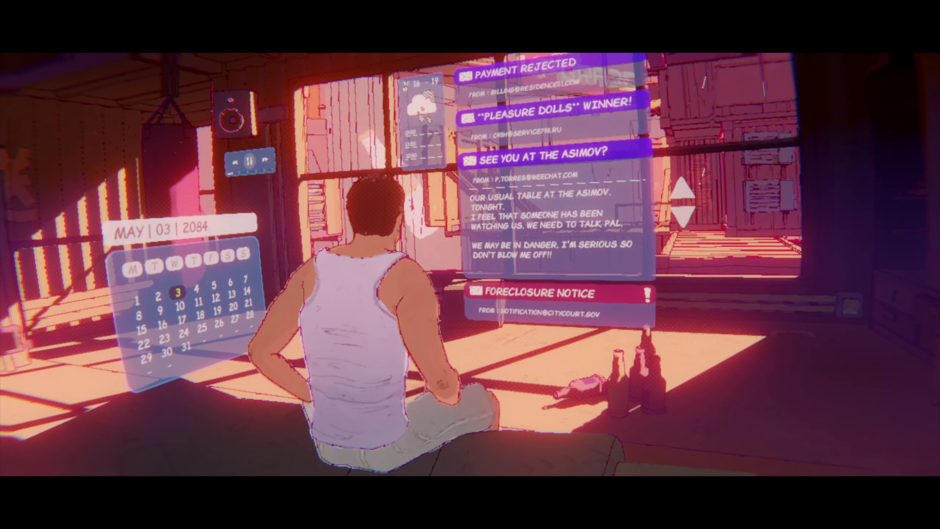
{"action": "key", "text": "Down"}
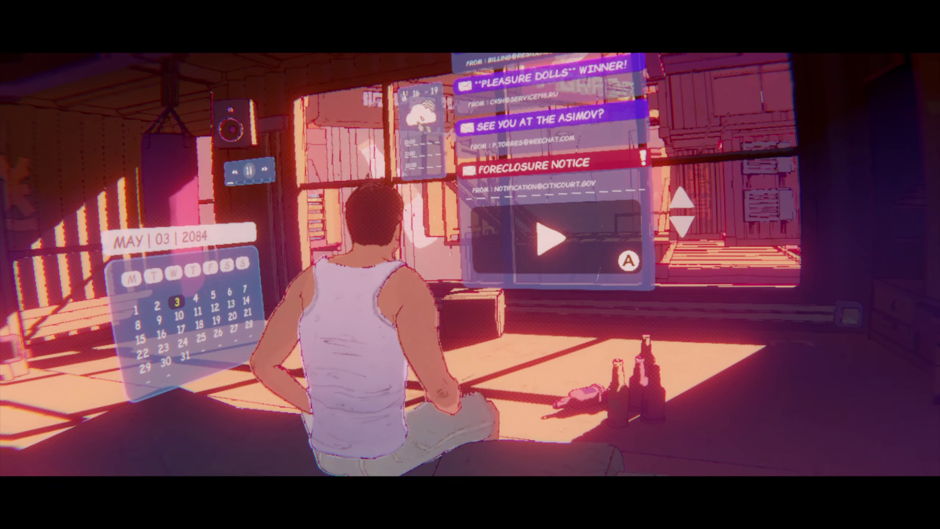